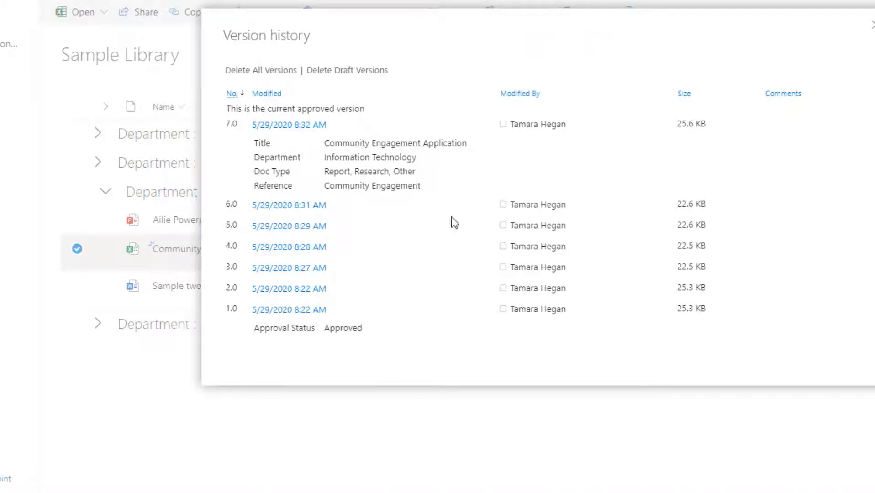
# - View the details of version 5.0 of the Community Engagement Application workbook and return to its version history
pyautogui.click(336, 228)
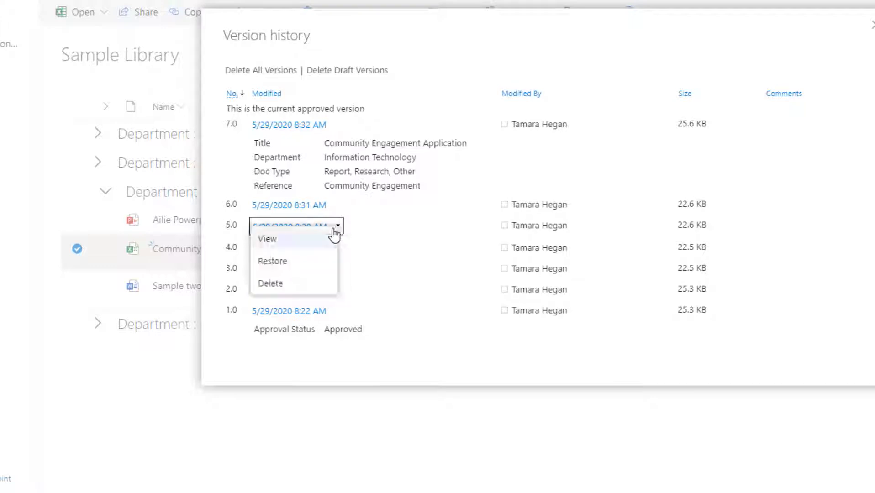
pyautogui.click(268, 240)
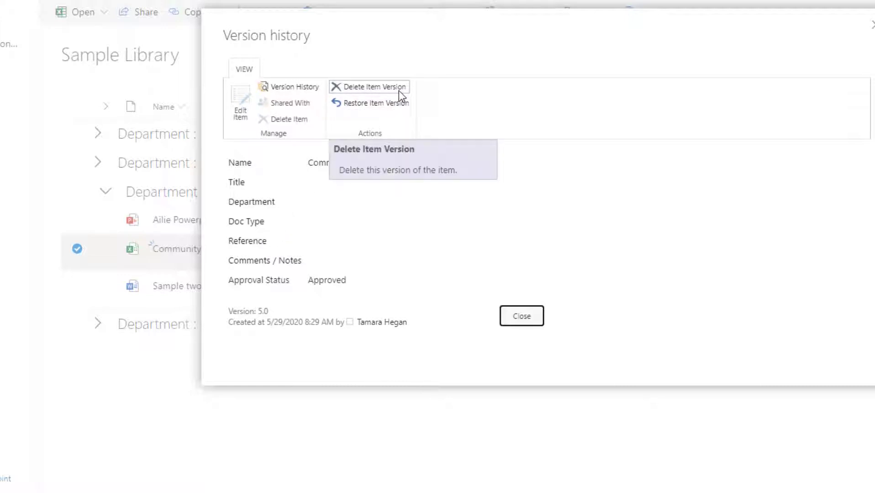
pyautogui.click(312, 87)
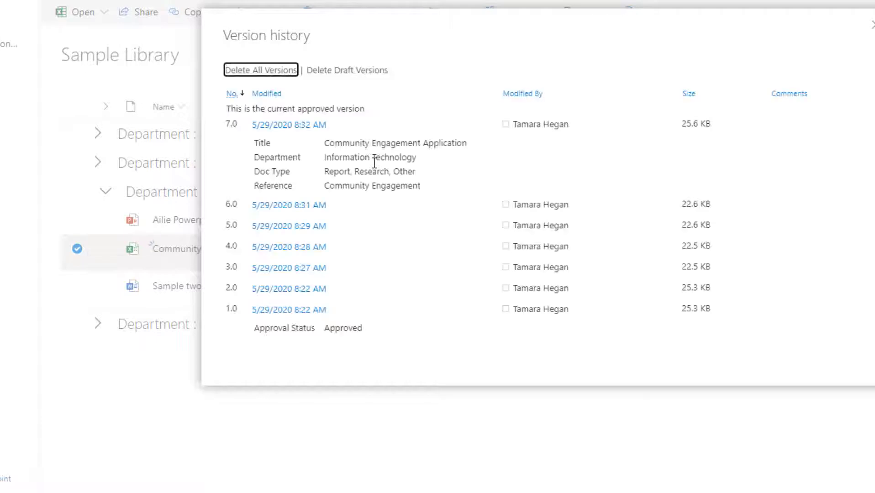
# - Open version 5.0 of the workbook in Excel, close it without saving, and close the version history
pyautogui.click(279, 228)
pyautogui.click(528, 100)
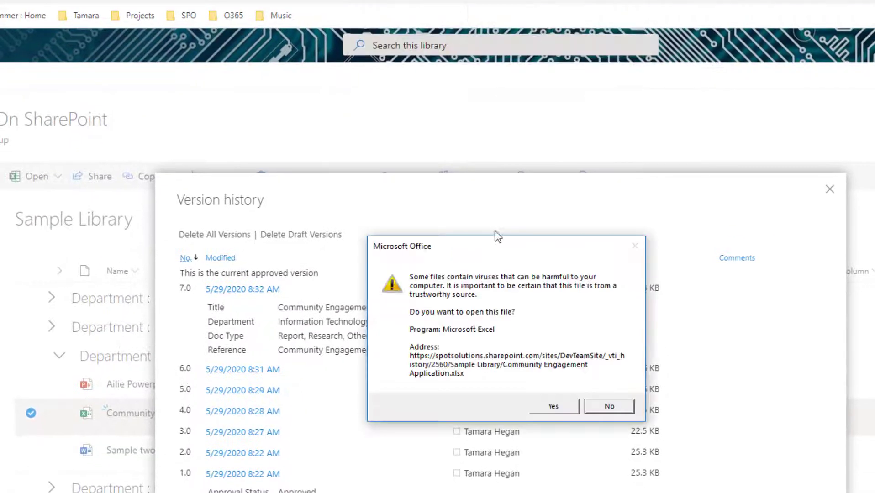
pyautogui.click(553, 407)
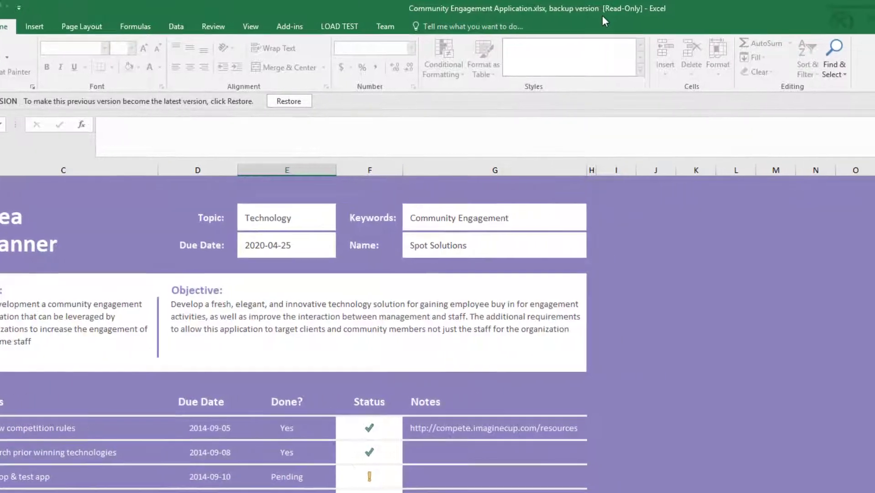
pyautogui.click(860, 12)
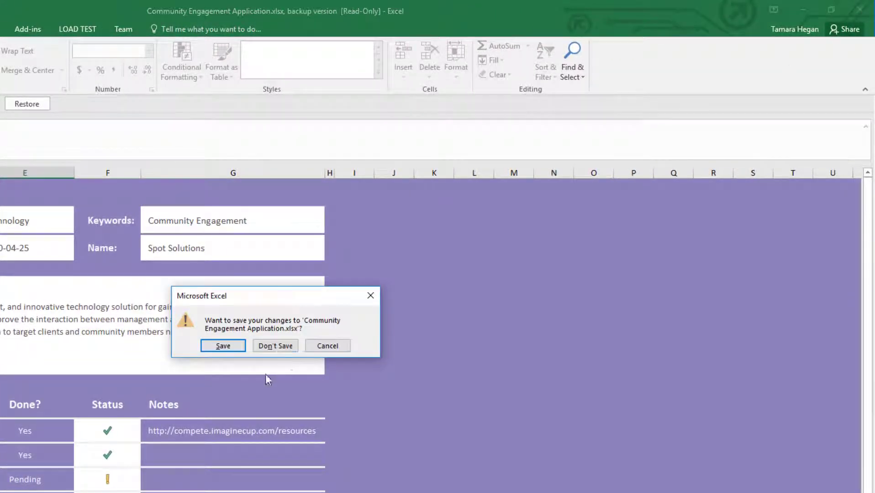
pyautogui.click(275, 346)
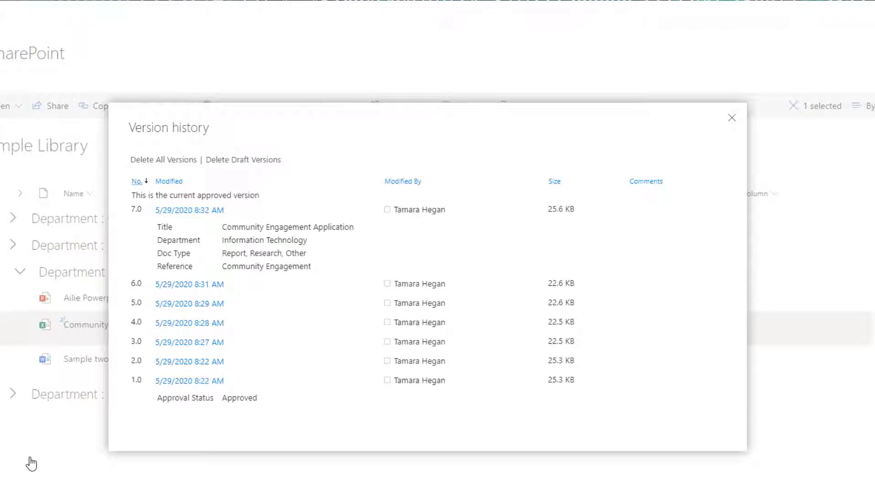
pyautogui.click(64, 455)
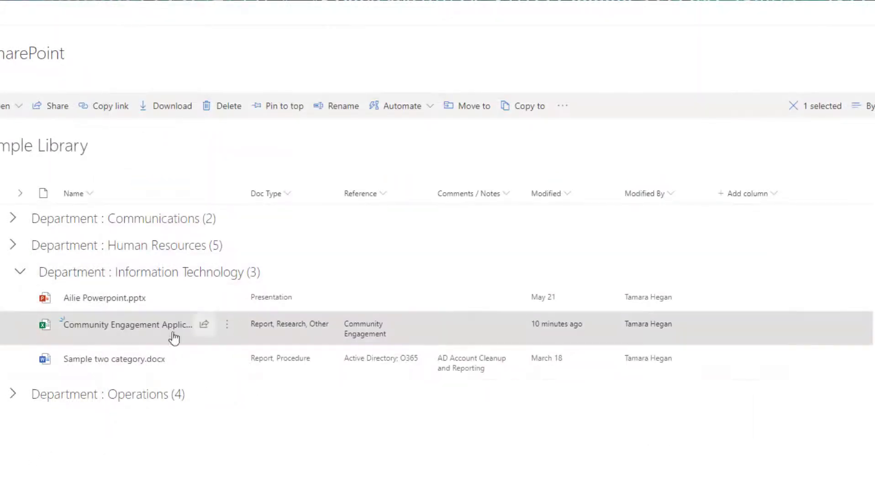
# - Open the current Community Engagement Application workbook to view its contents, and return to Sample Library
pyautogui.click(107, 327)
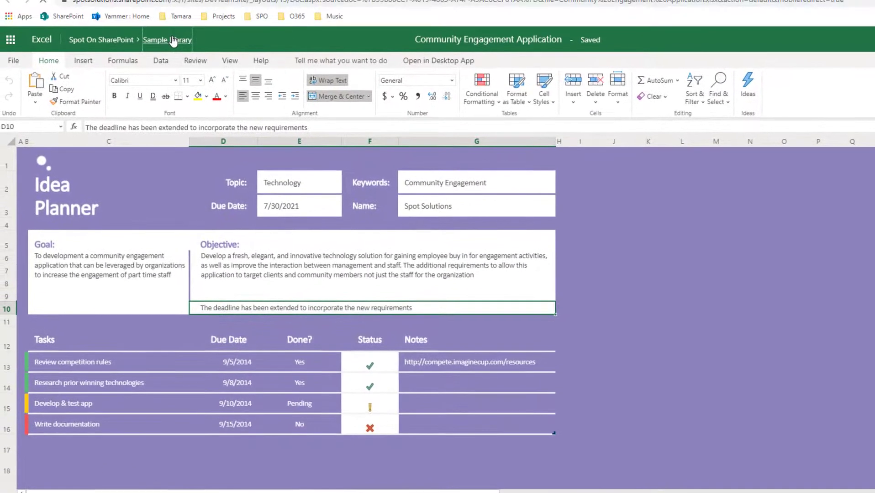
pyautogui.click(173, 41)
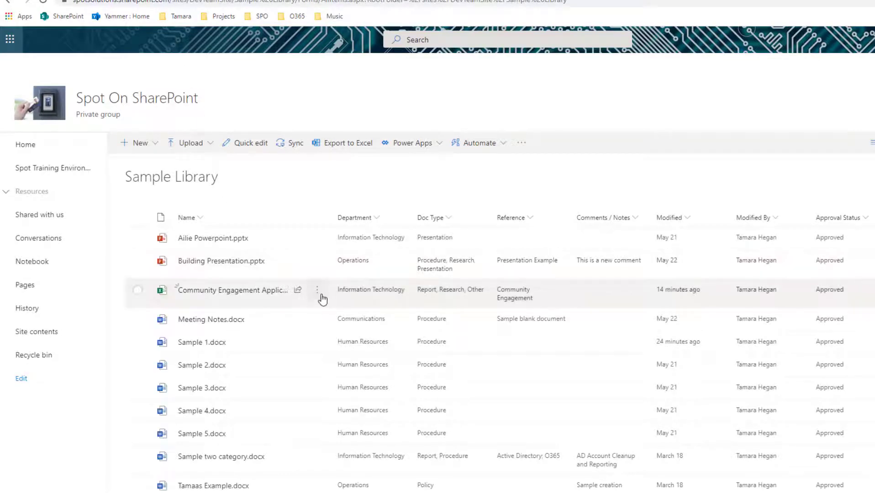
# - Check the actions available for version 6.0 in the Community Engagement Application file's version history, then close it and deselect the file
pyautogui.click(318, 294)
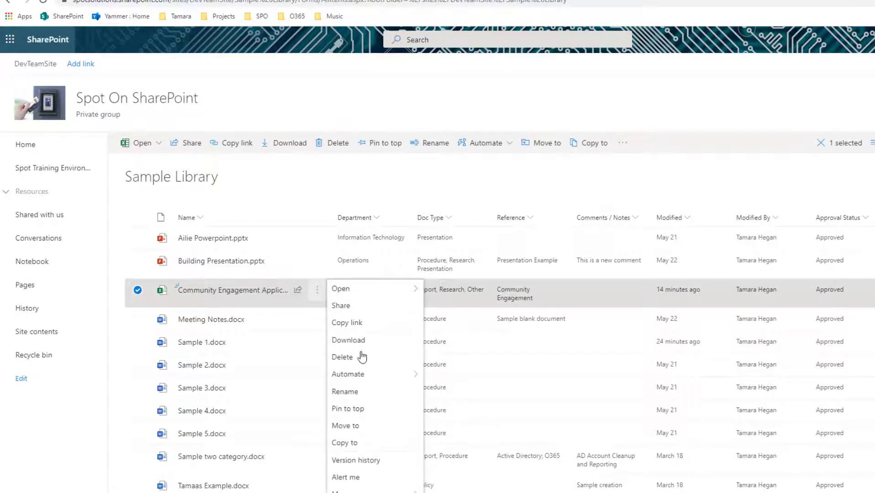
pyautogui.click(365, 461)
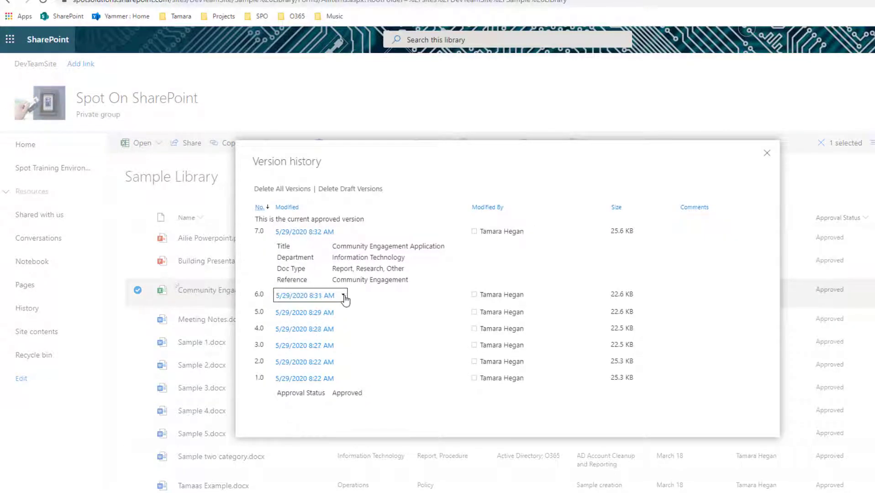
pyautogui.click(343, 297)
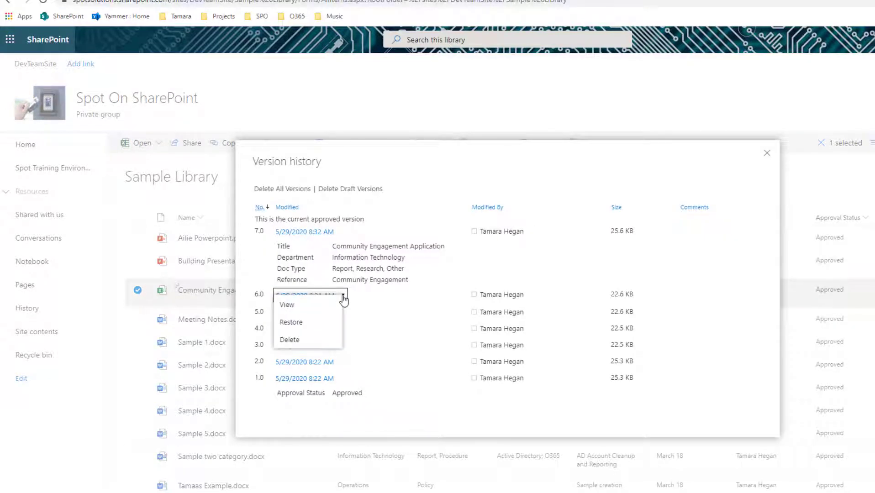
pyautogui.click(768, 157)
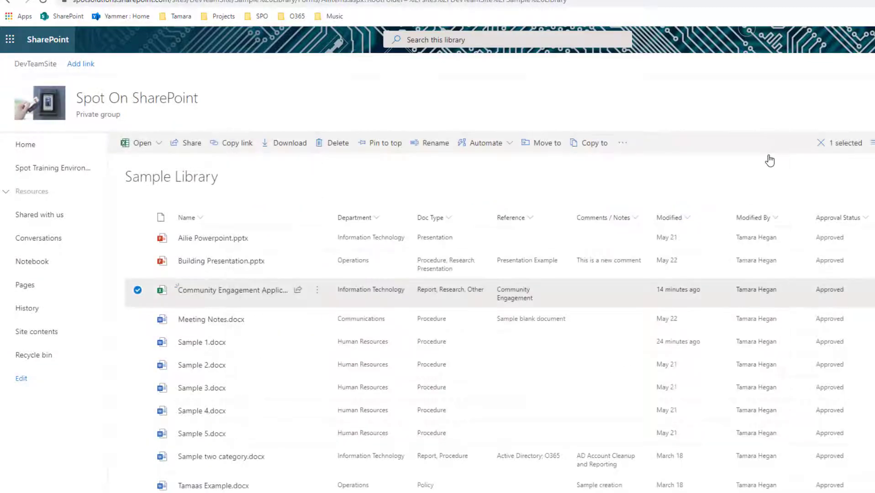
pyautogui.click(138, 291)
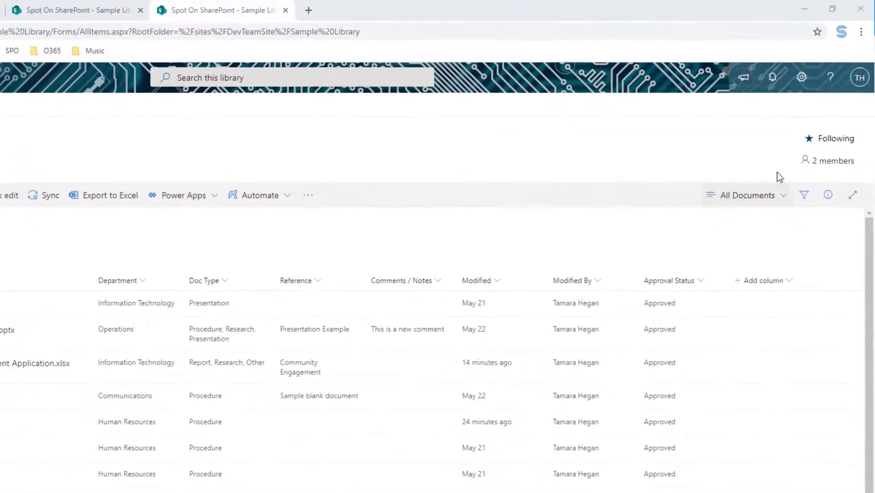
# - Set Sample Library to create major and minor (draft) versions, with drafts visible only to item approvers and the author, and return to the library
pyautogui.click(805, 82)
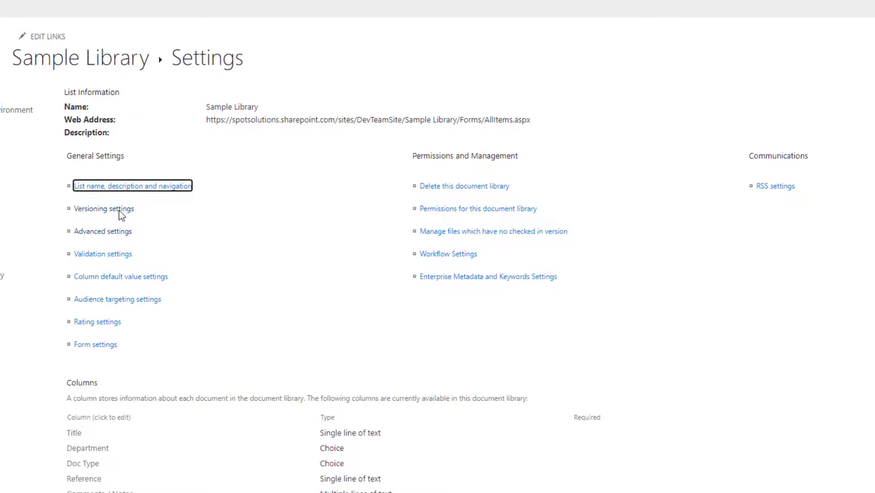
pyautogui.click(120, 210)
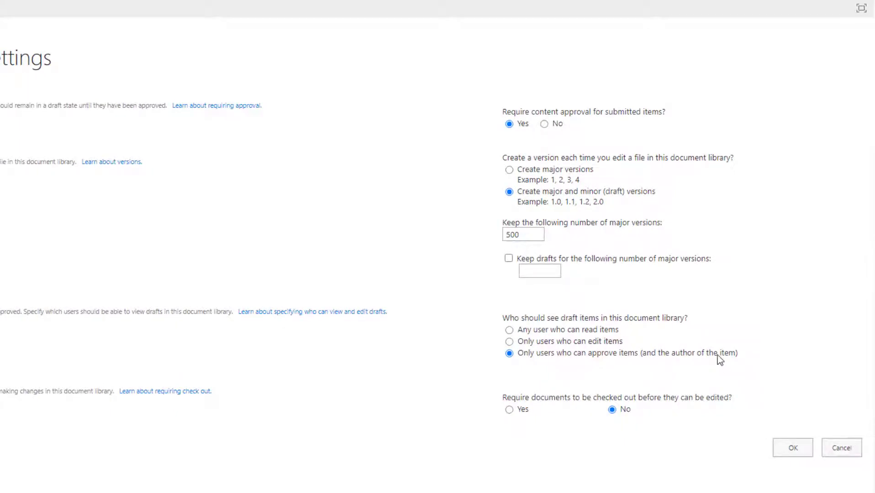
pyautogui.click(786, 448)
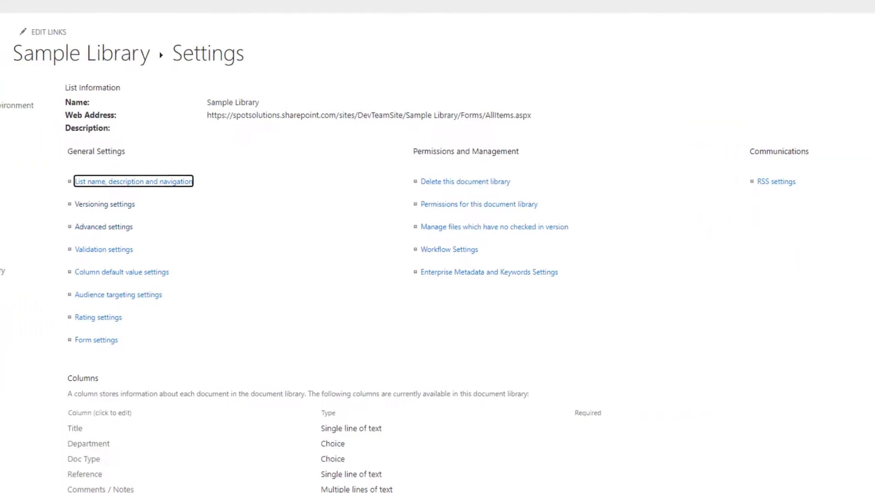
pyautogui.click(129, 64)
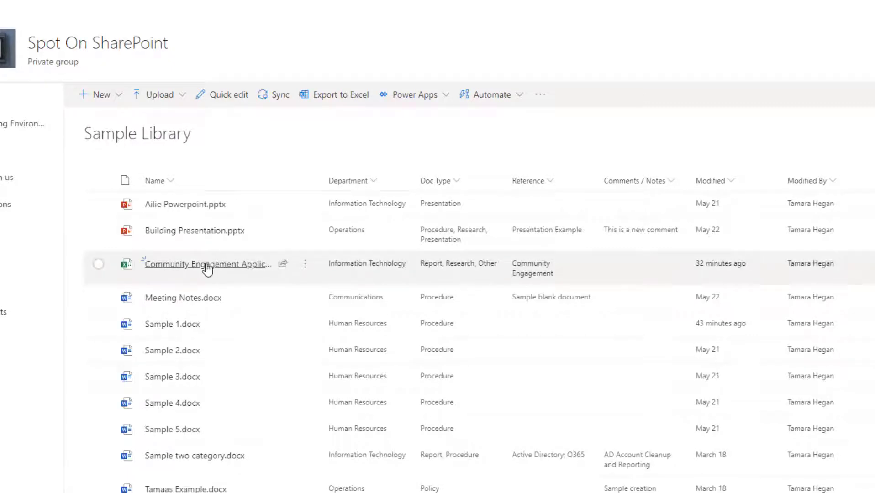
# - Append "We would also like to" to the Goal text in cell C6 of the Community Engagement Application workbook
pyautogui.click(207, 268)
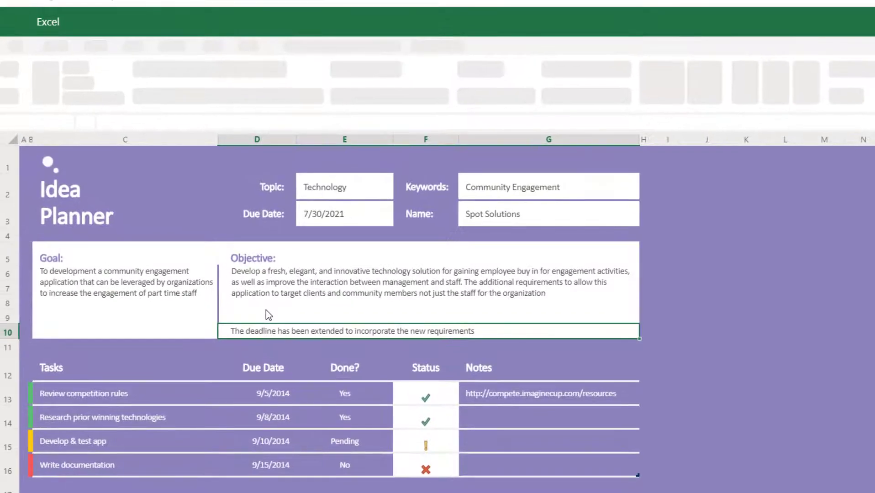
pyautogui.click(158, 312)
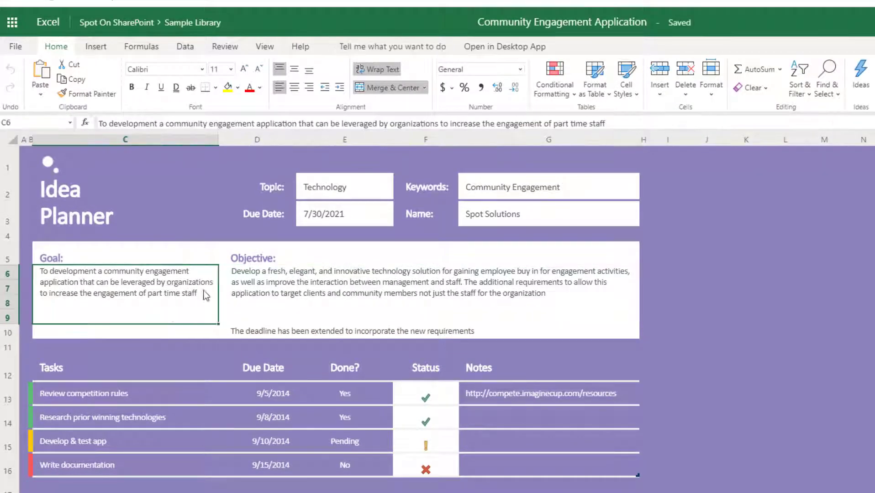
pyautogui.click(631, 123)
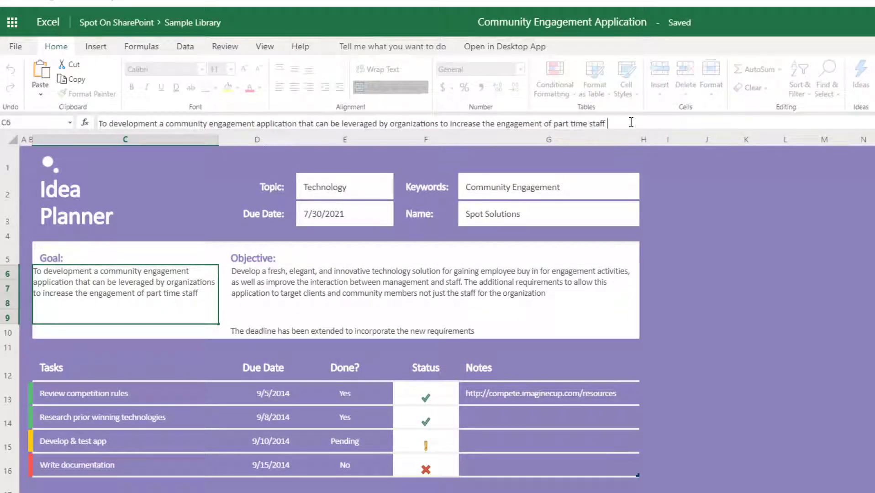
pyautogui.write('would also li')
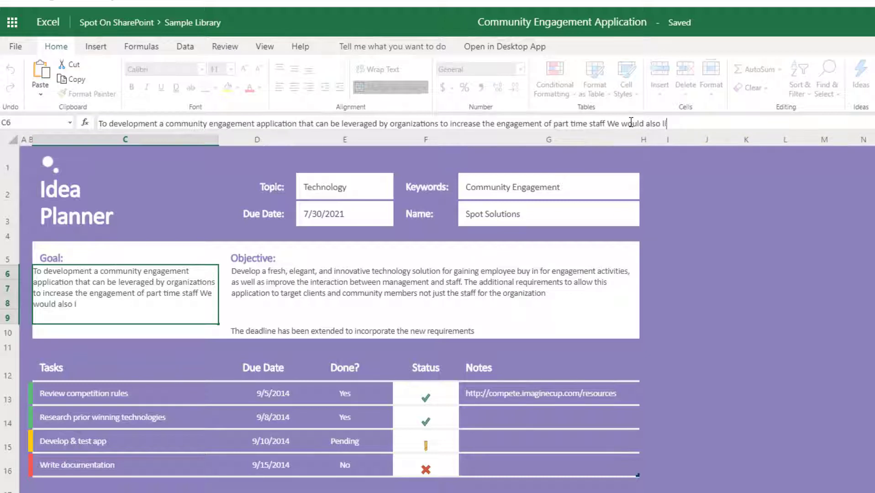
pyautogui.write('ke to upd')
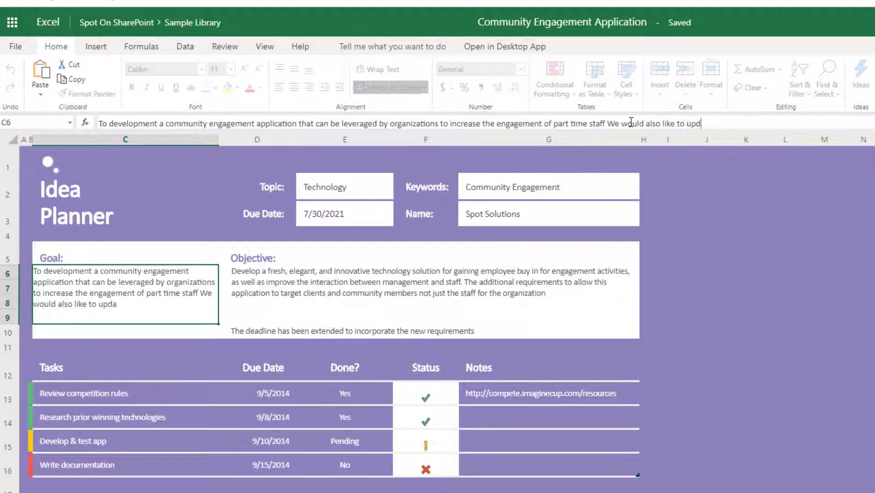
pyautogui.press('BackSpace')
pyautogui.press('BackSpace')
pyautogui.press('BackSpace')
pyautogui.press('BackSpace')
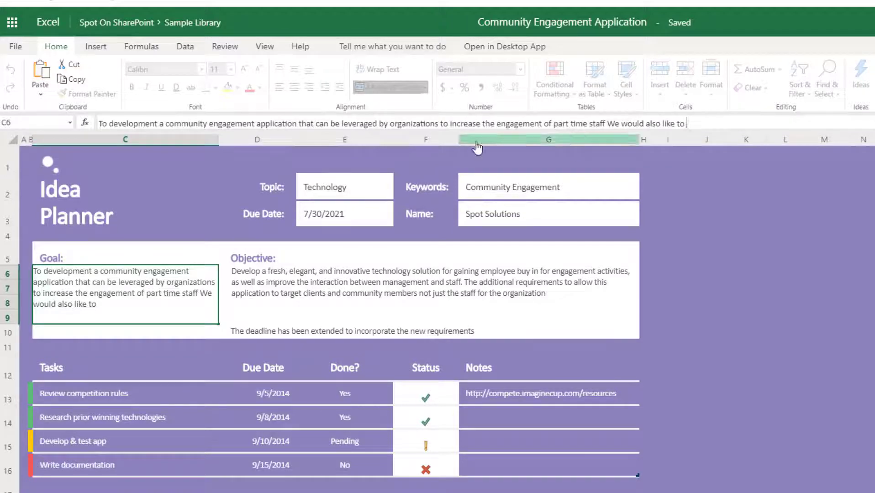
pyautogui.click(493, 282)
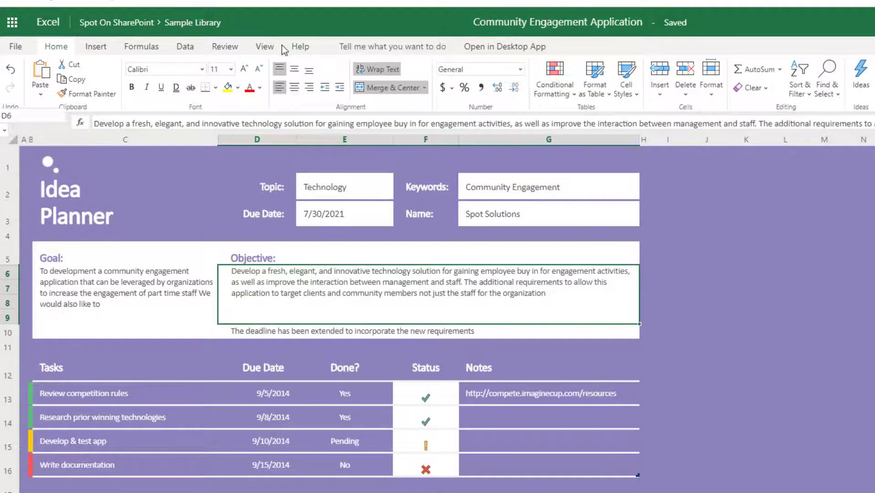
# - Return to Sample Library and review the version history of the edited Community Engagement Application file
pyautogui.click(215, 24)
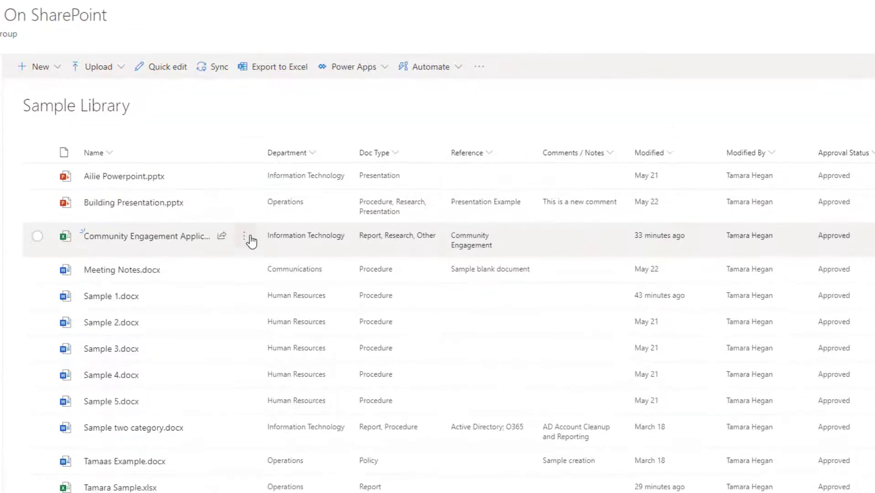
pyautogui.click(250, 240)
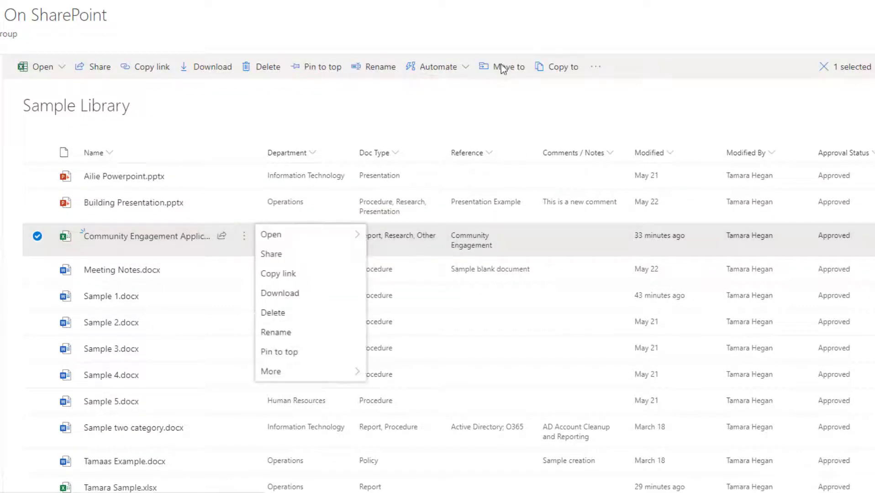
pyautogui.click(595, 67)
pyautogui.click(615, 93)
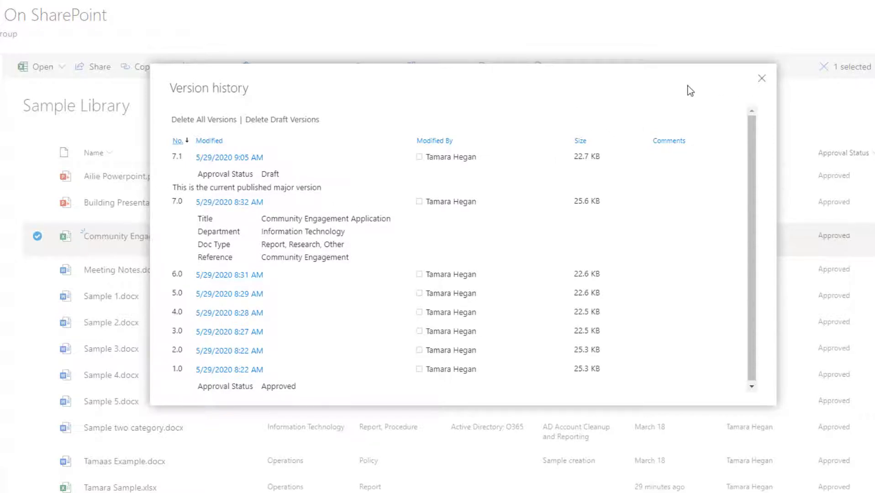
pyautogui.click(760, 78)
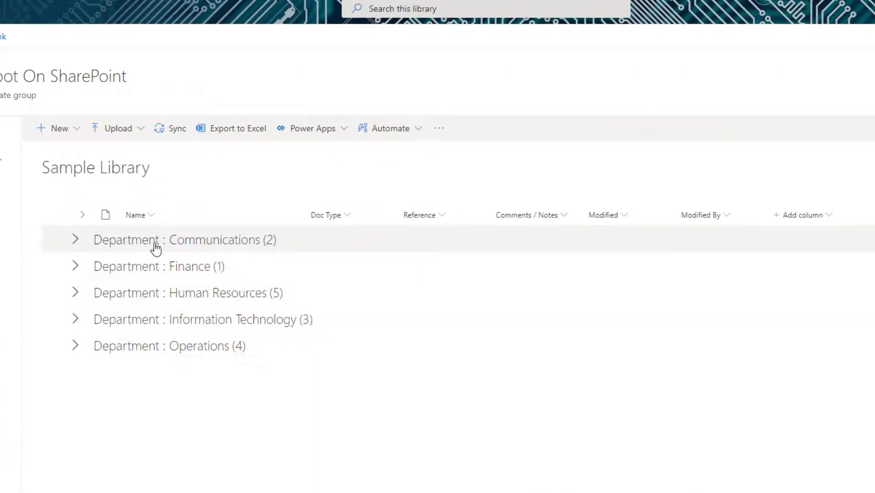
# - Expand the Communications and Finance department groups to view their files, and collapse both again
pyautogui.click(74, 239)
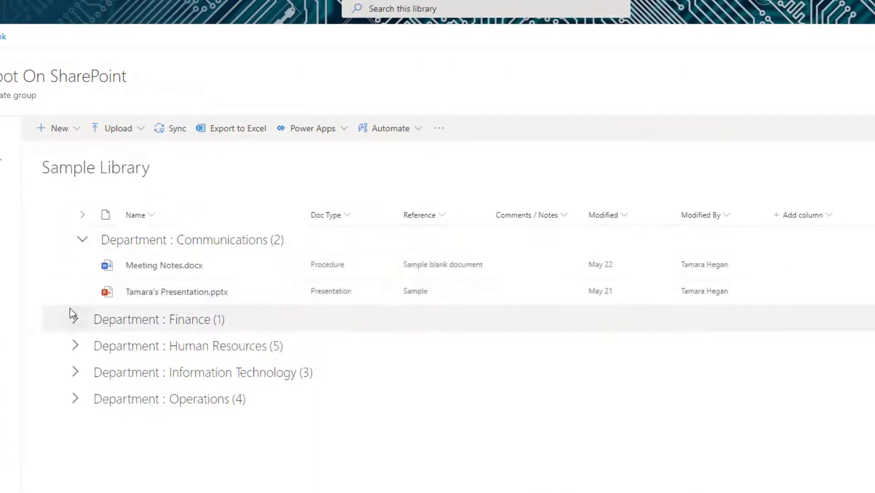
pyautogui.click(74, 313)
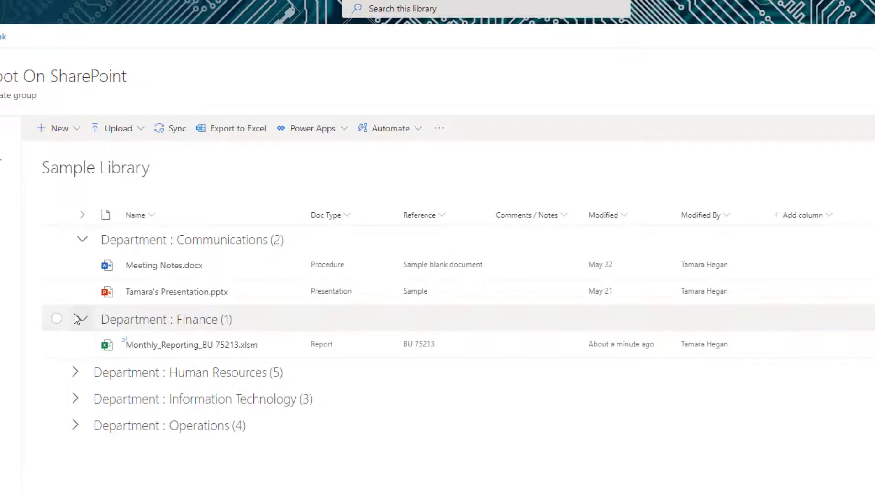
pyautogui.click(81, 319)
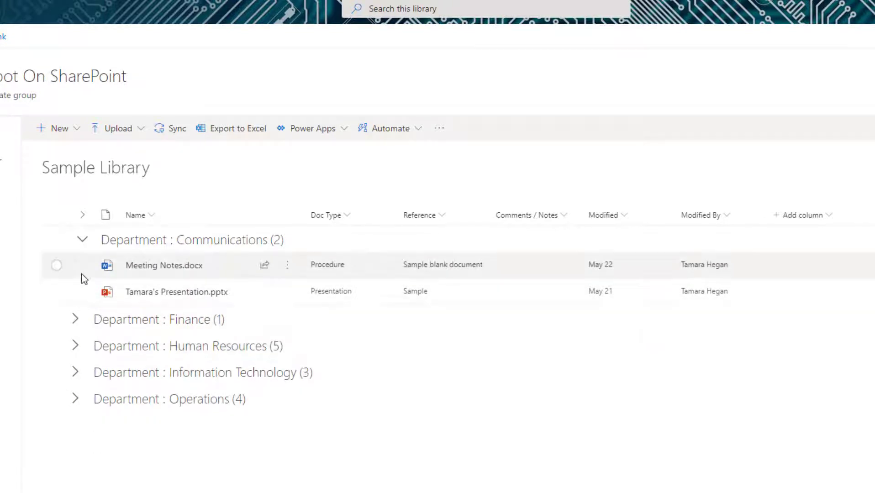
pyautogui.click(82, 239)
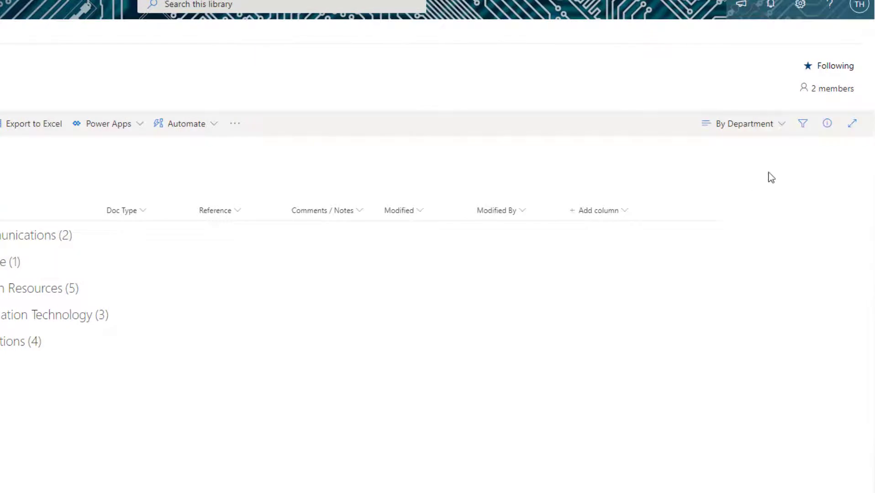
# - In the Approve/reject Items view, approve the Community Engagement Application file with the comment "Completed review of content and it is ready for everyone to use"
pyautogui.click(778, 130)
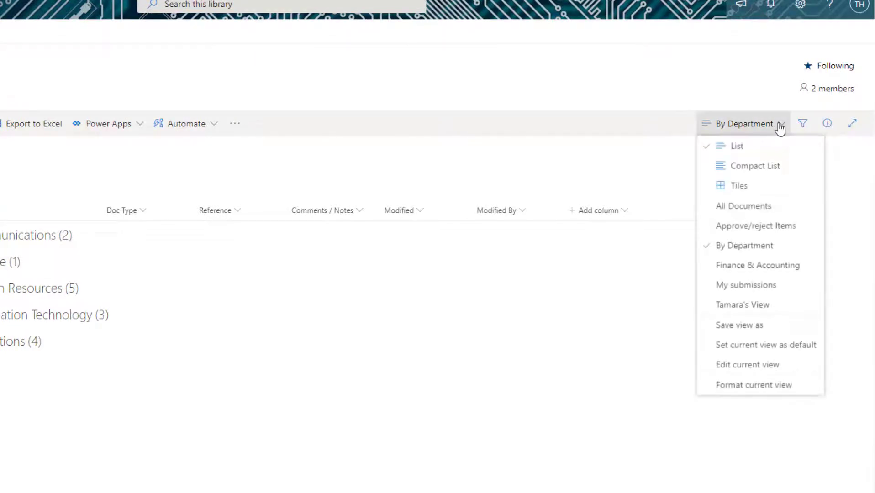
pyautogui.click(794, 228)
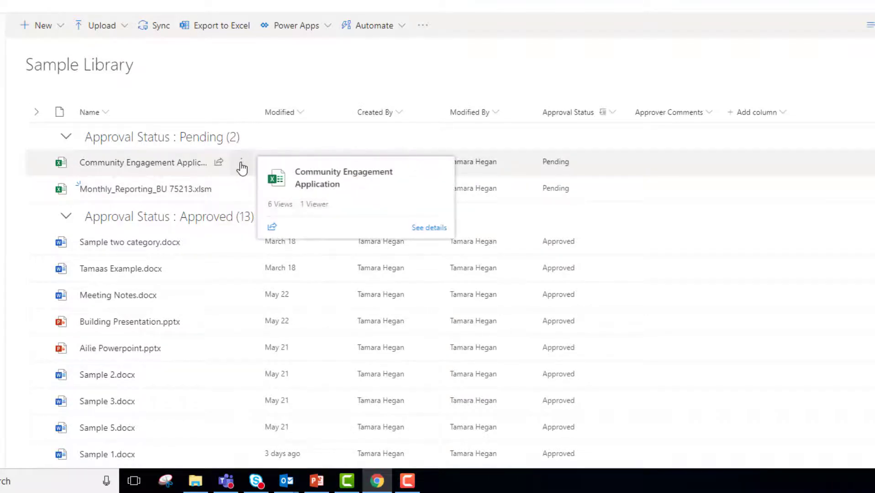
pyautogui.click(241, 163)
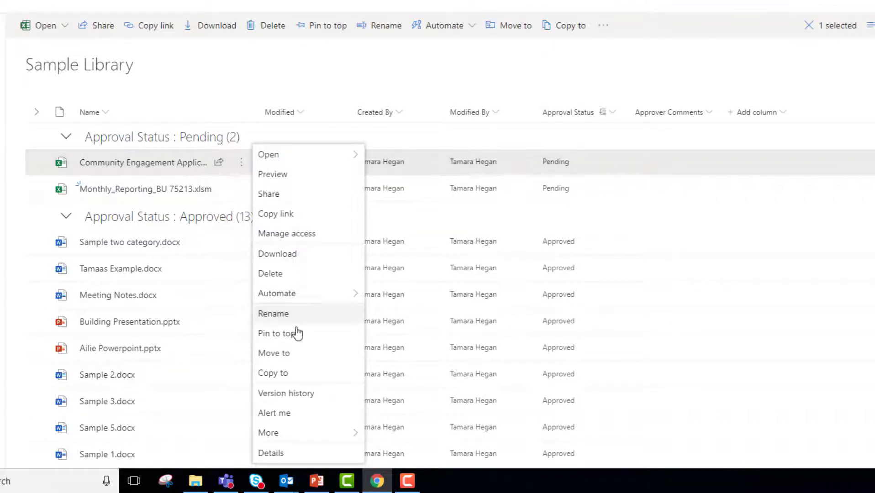
pyautogui.moveTo(323, 436)
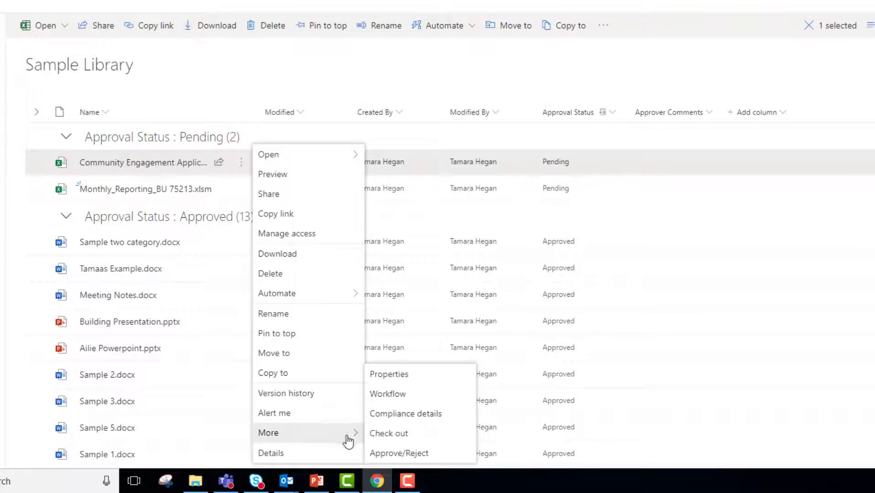
pyautogui.click(389, 454)
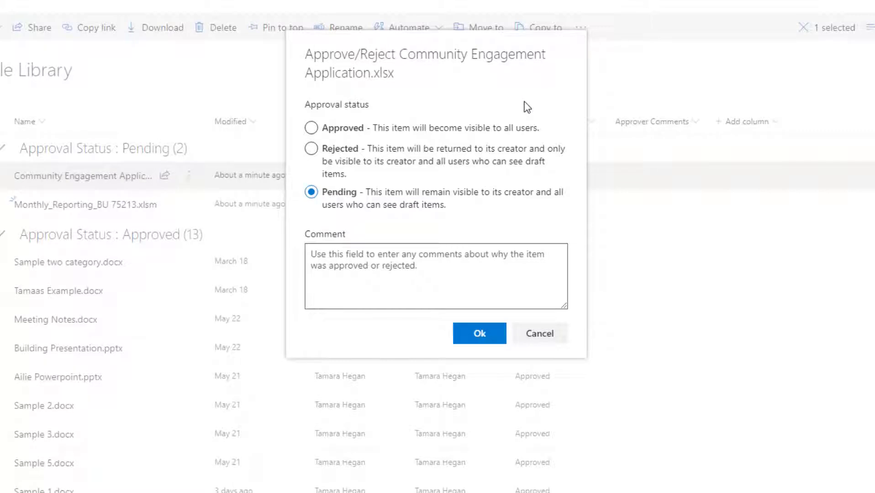
pyautogui.click(312, 128)
pyautogui.click(334, 254)
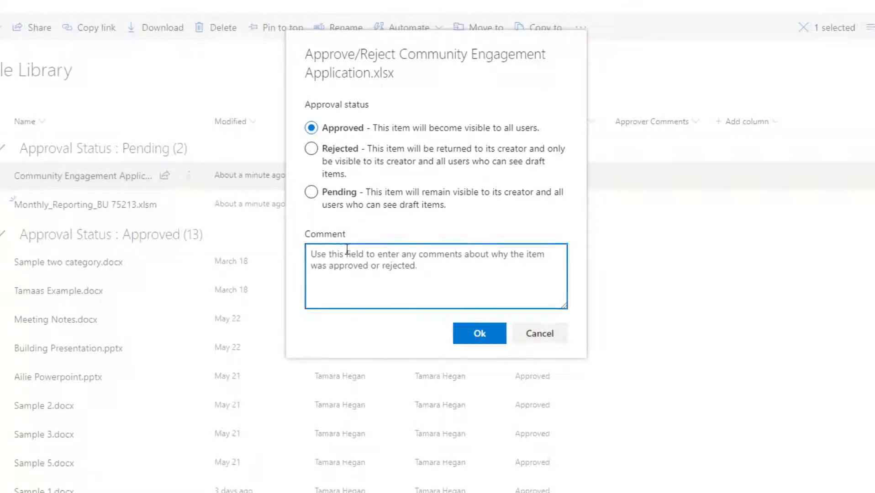
pyautogui.write('Completed rev')
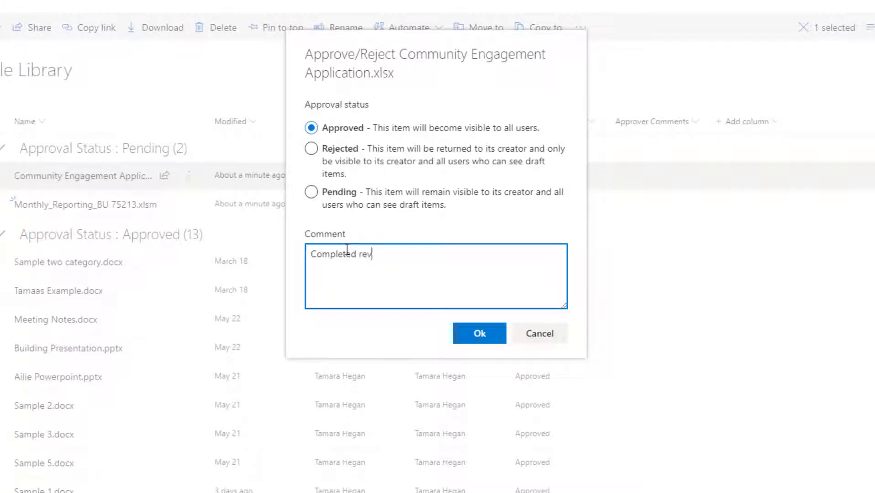
pyautogui.write('iew of content and it is ready for everyone to use')
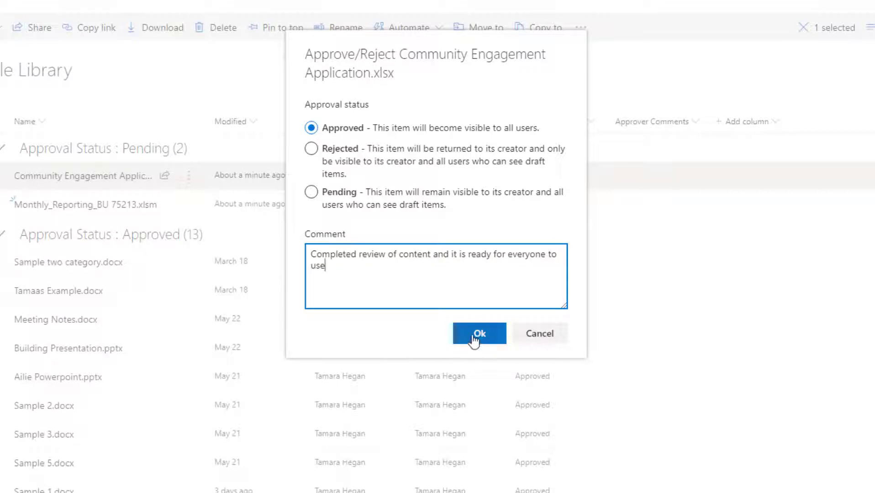
pyautogui.click(474, 337)
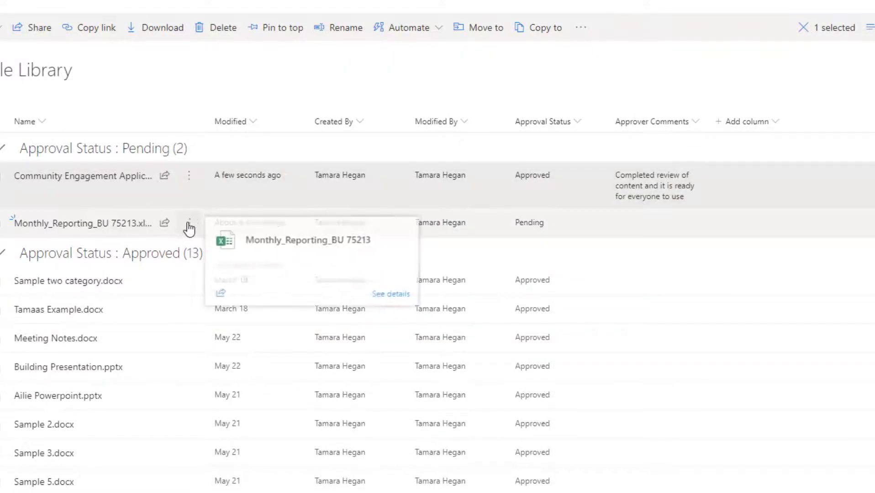
# - Reject Monthly_Reporting_BU 75213.xlsm with the comment "Please update the numbers in tab 2 as those are from last month"
pyautogui.click(188, 225)
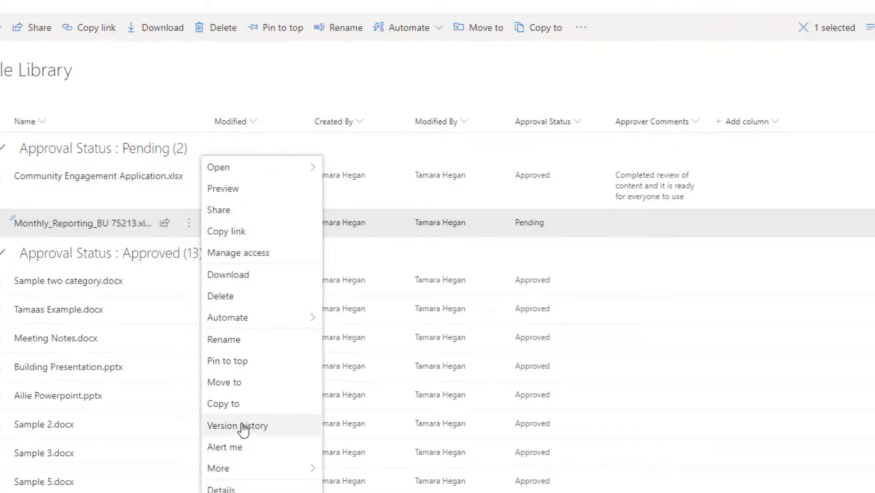
pyautogui.moveTo(275, 475)
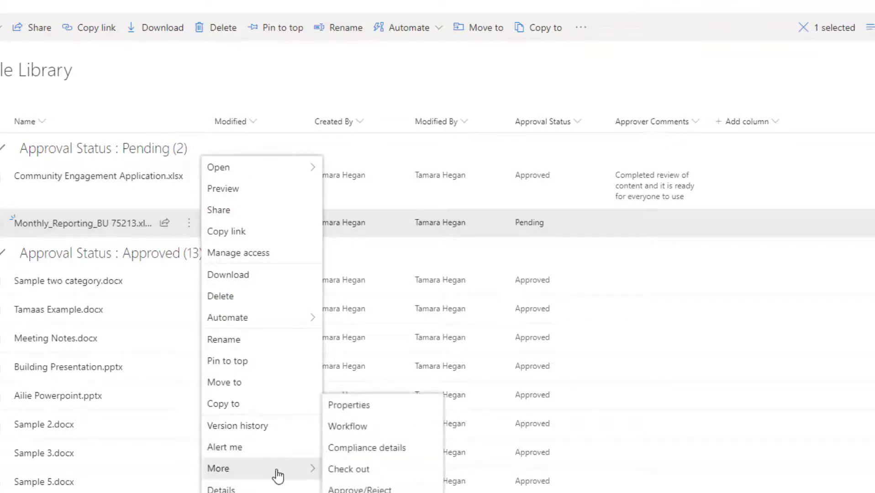
pyautogui.click(362, 490)
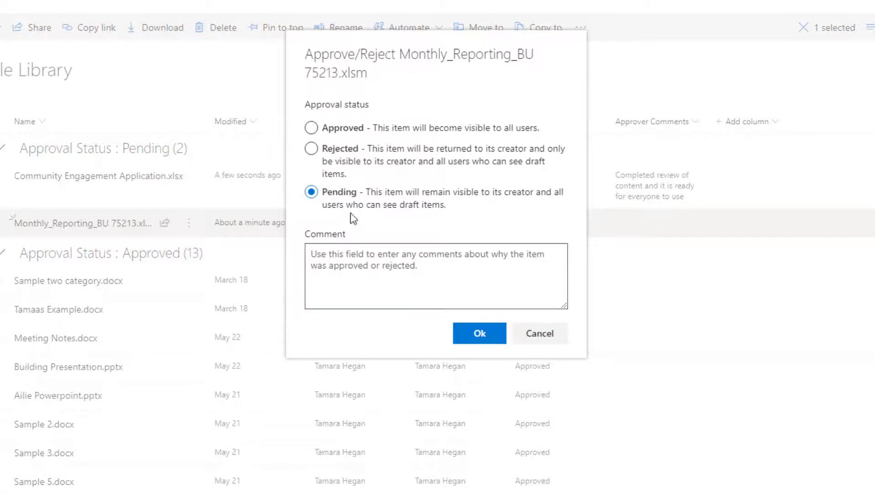
pyautogui.click(311, 151)
pyautogui.click(360, 253)
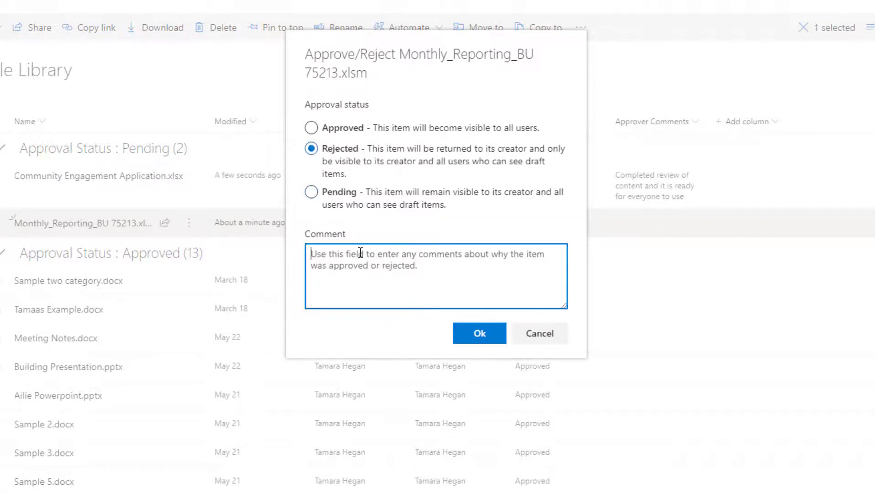
pyautogui.write('Plea')
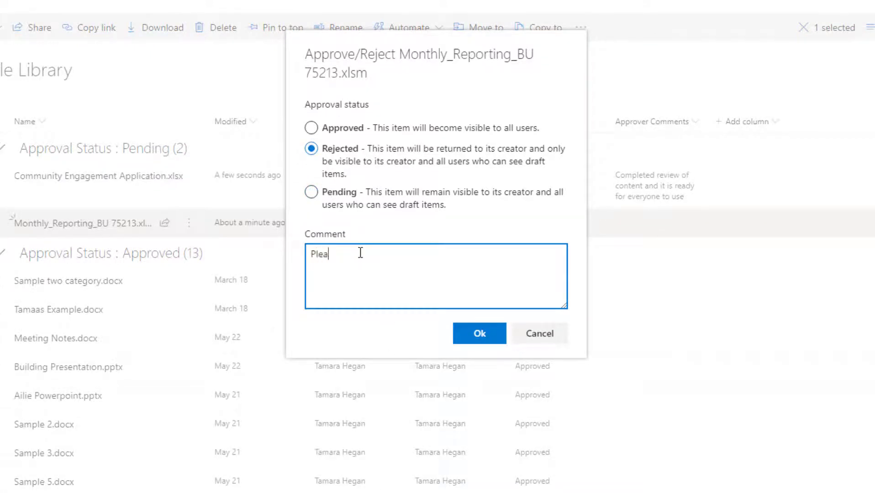
pyautogui.write('se update the numbers in ')
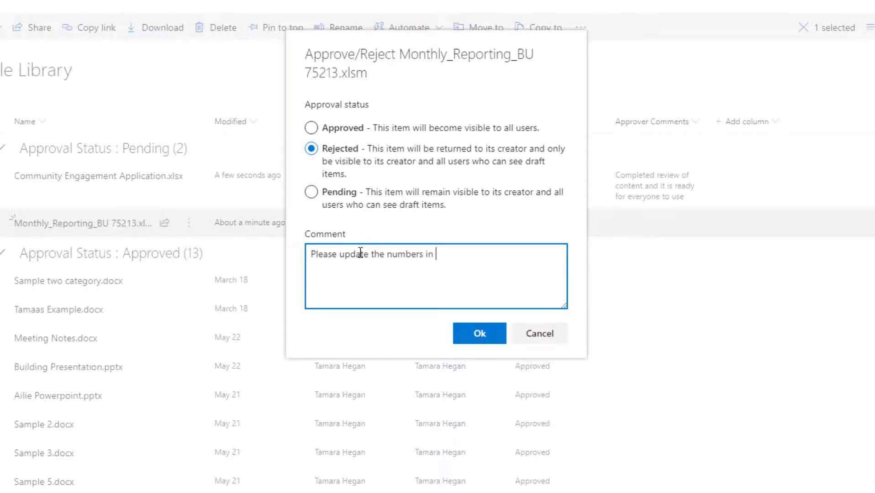
pyautogui.write('tab 2 as those are from last month')
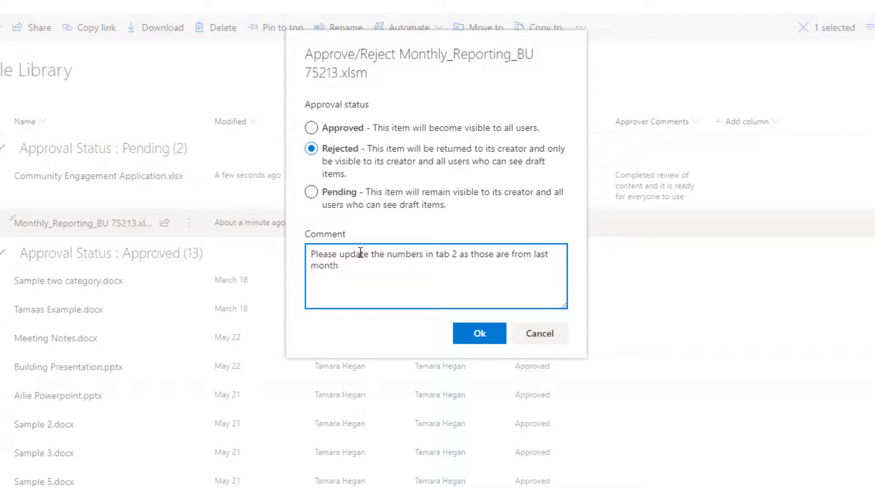
pyautogui.click(489, 337)
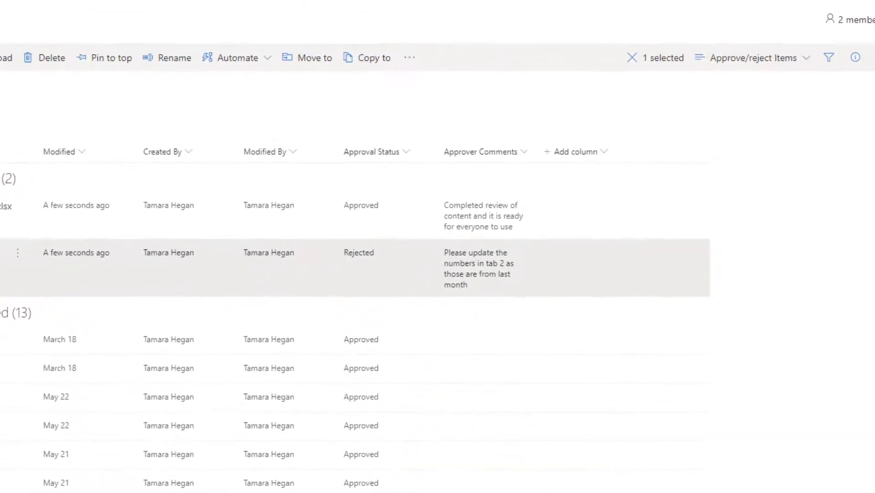
# - Switch the library to the All Documents view and filter Approval Status to show only Rejected files
pyautogui.click(753, 57)
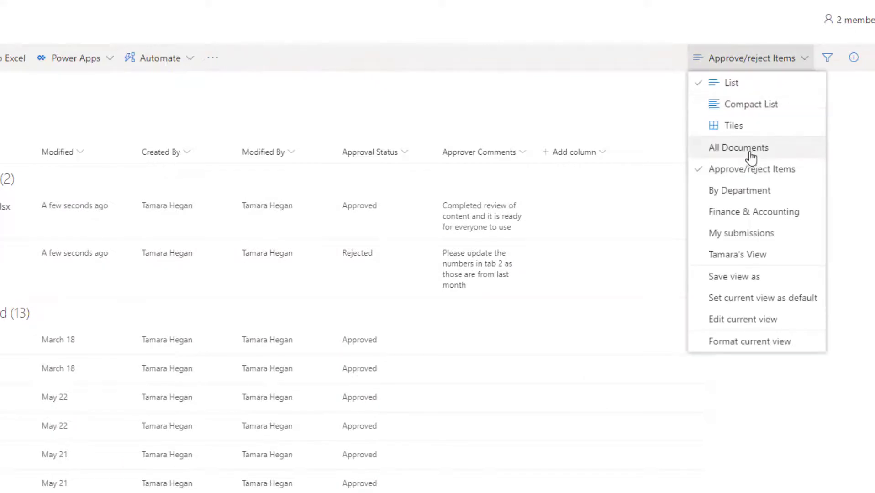
pyautogui.click(738, 147)
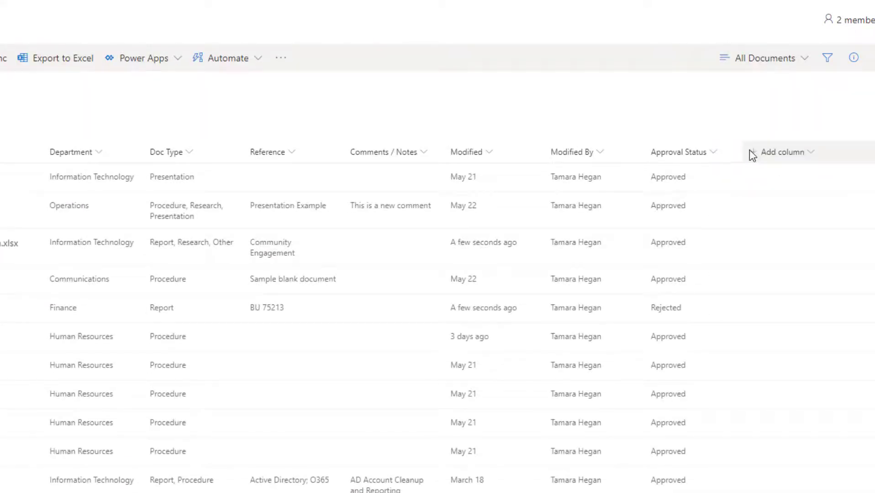
pyautogui.click(691, 153)
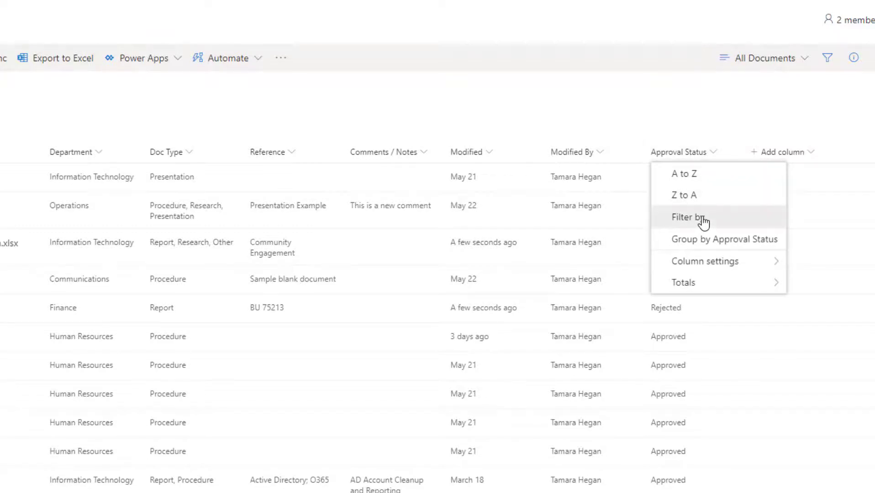
pyautogui.click(703, 222)
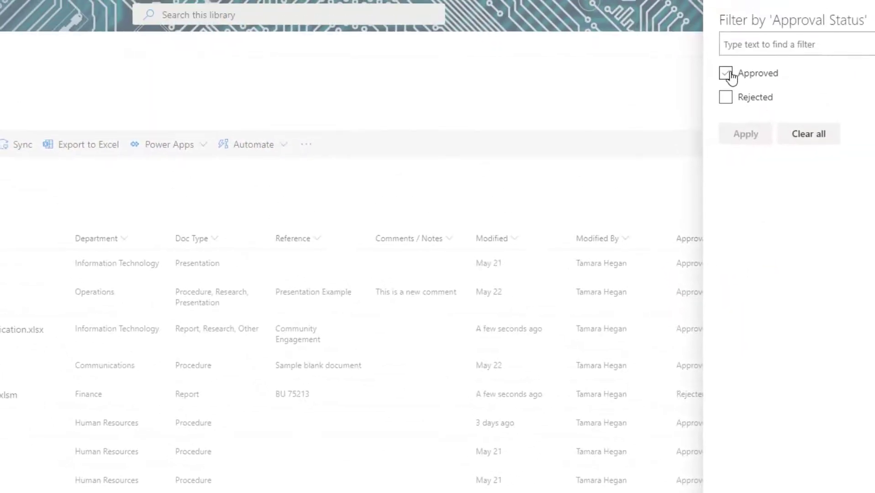
pyautogui.click(725, 97)
pyautogui.click(744, 149)
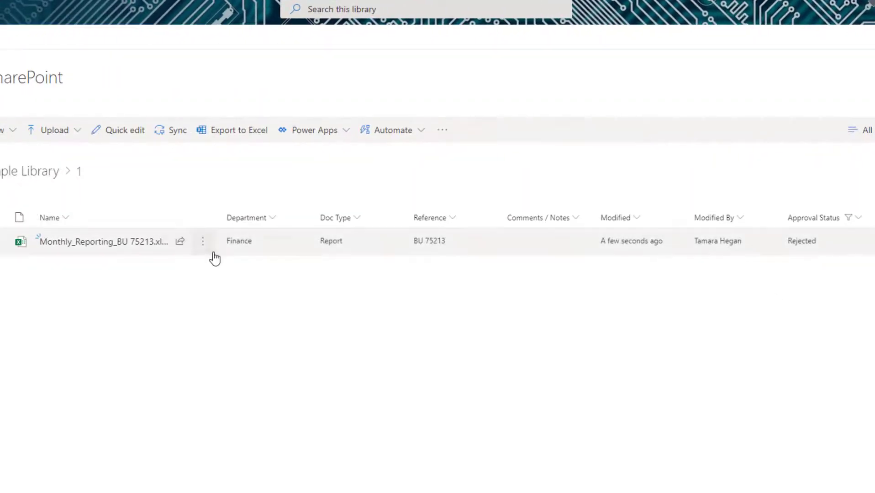
# - Approve Monthly_Reporting_BU 75213.xlsm, replacing its comment with "Update has been completed and the item is now approved"
pyautogui.click(205, 244)
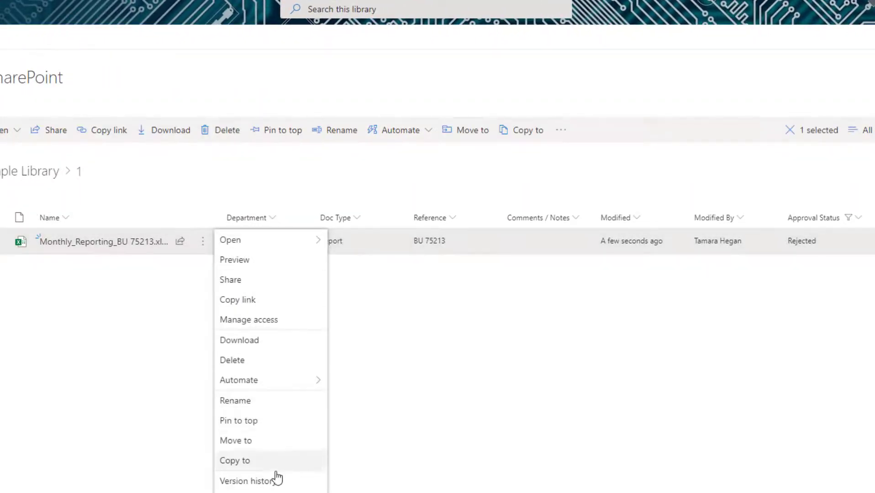
pyautogui.moveTo(285, 414)
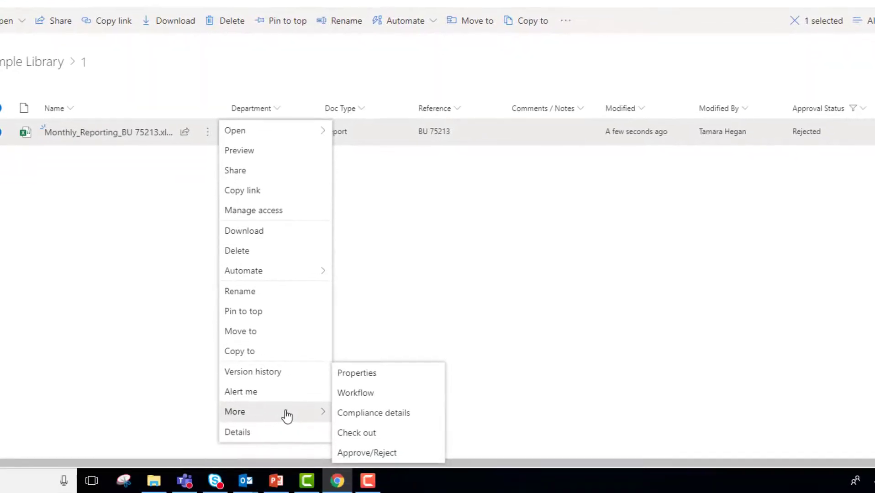
pyautogui.click(367, 453)
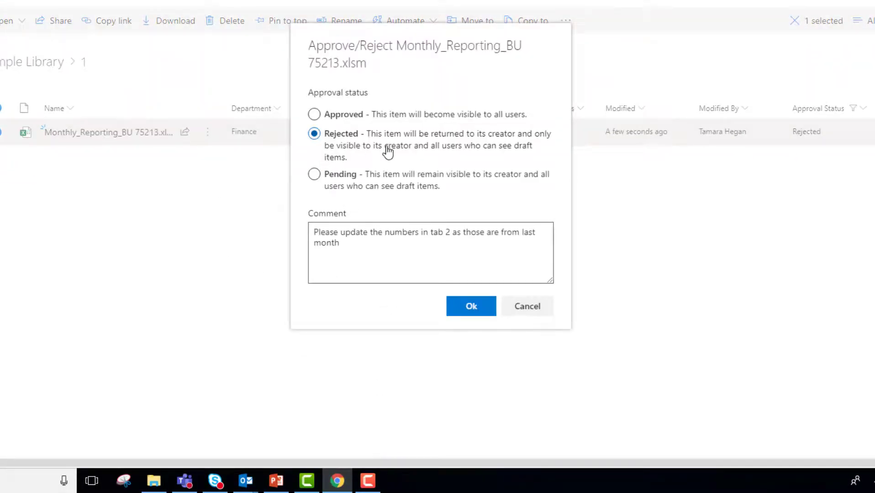
pyautogui.click(314, 114)
pyautogui.moveTo(355, 248); pyautogui.dragTo(306, 232)
pyautogui.write('IU')
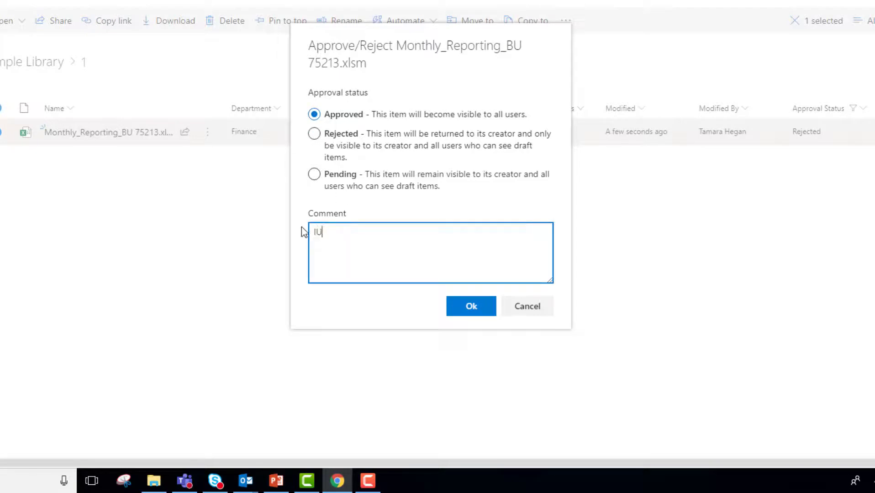
pyautogui.press('BackSpace')
pyautogui.press('BackSpace')
pyautogui.write('Update has been co')
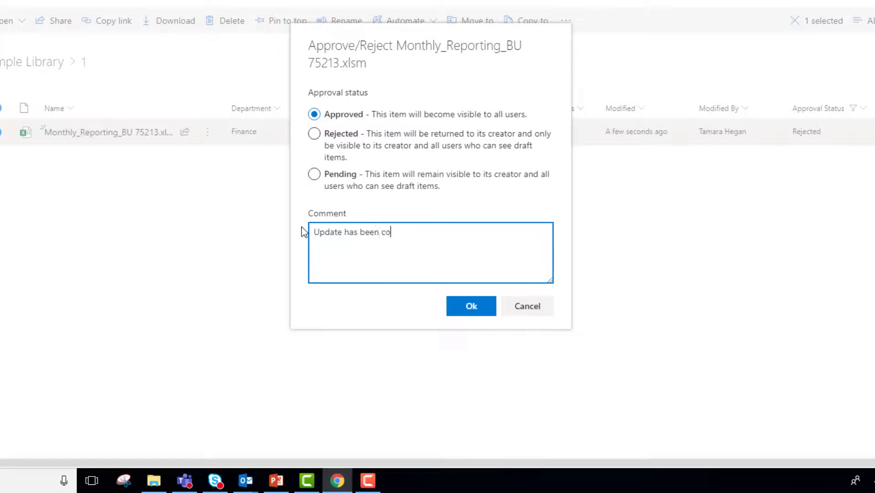
pyautogui.write('mpleted and the item i')
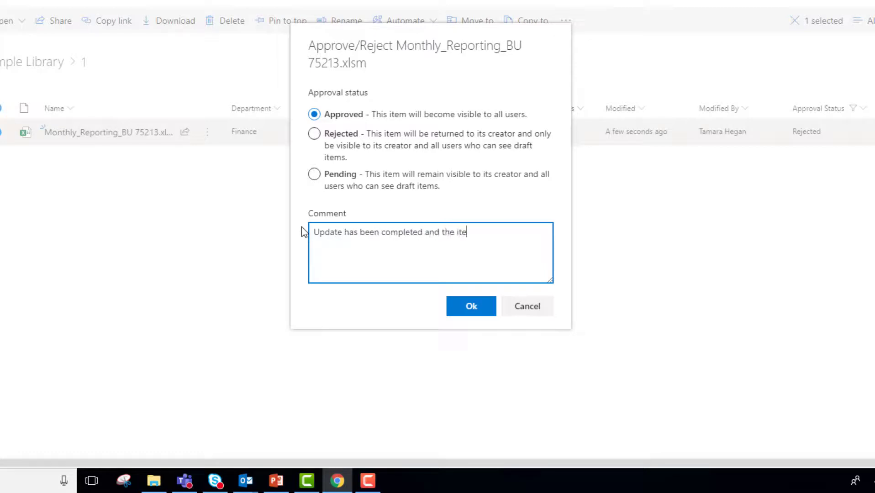
pyautogui.write('s now approved')
pyautogui.click(466, 307)
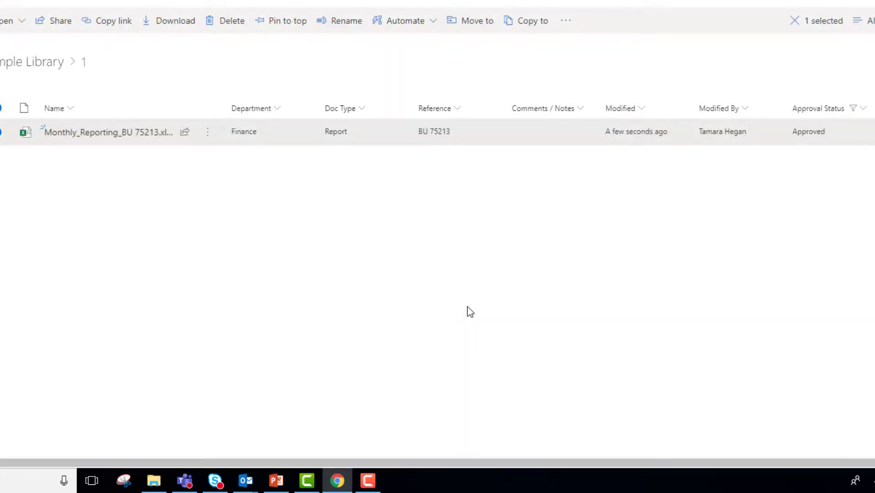
# - Return Sample Library to the unfiltered All Documents view showing every file
pyautogui.click(867, 21)
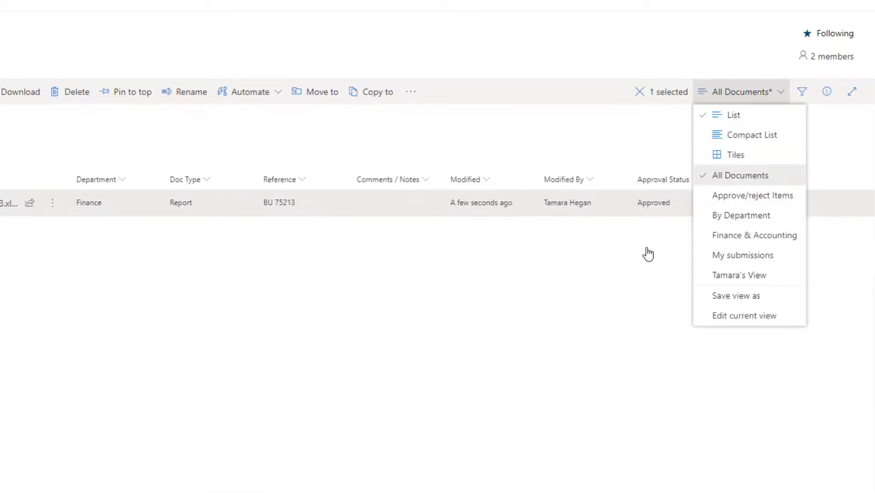
pyautogui.click(627, 264)
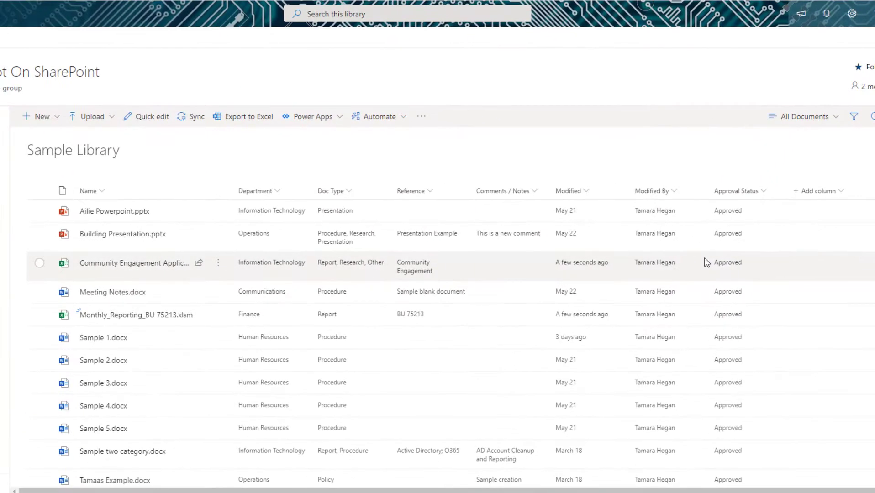